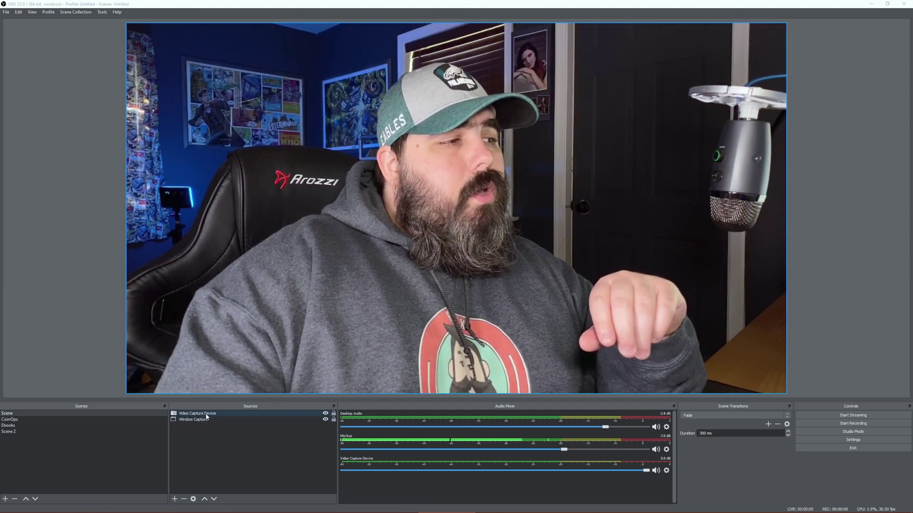
# Open the Filters window for the Video Capture Device webcam source.
pyautogui.click(207, 416)
pyautogui.rightClick(206, 416)
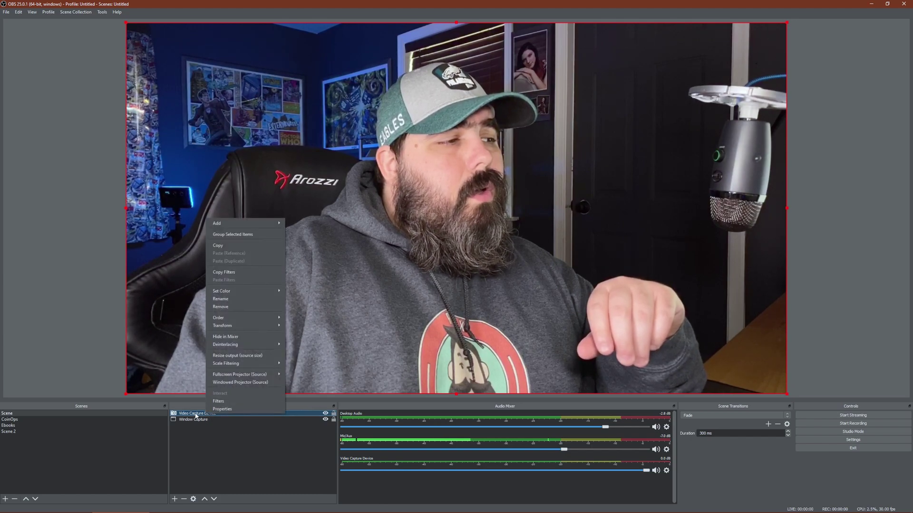
pyautogui.click(223, 402)
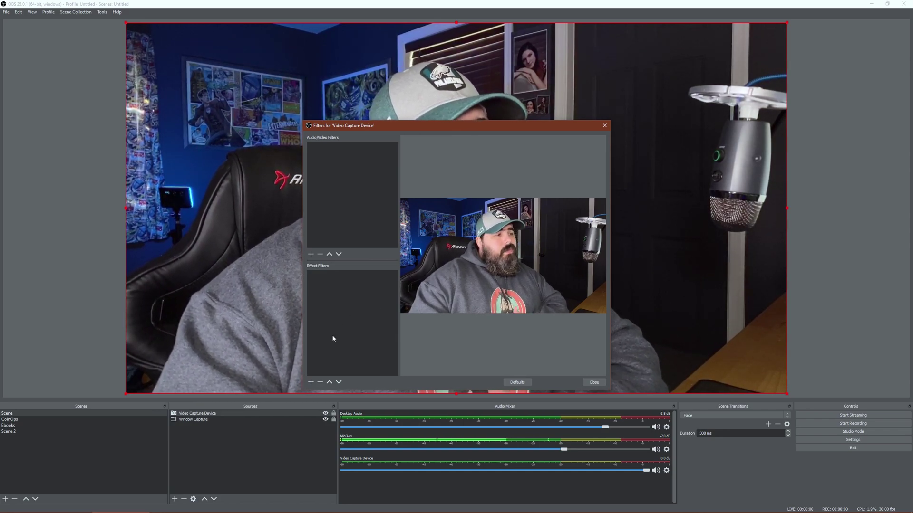
# Add an Apply LUT effect filter to the webcam and browse for its LUT file.
pyautogui.click(311, 383)
pyautogui.click(345, 383)
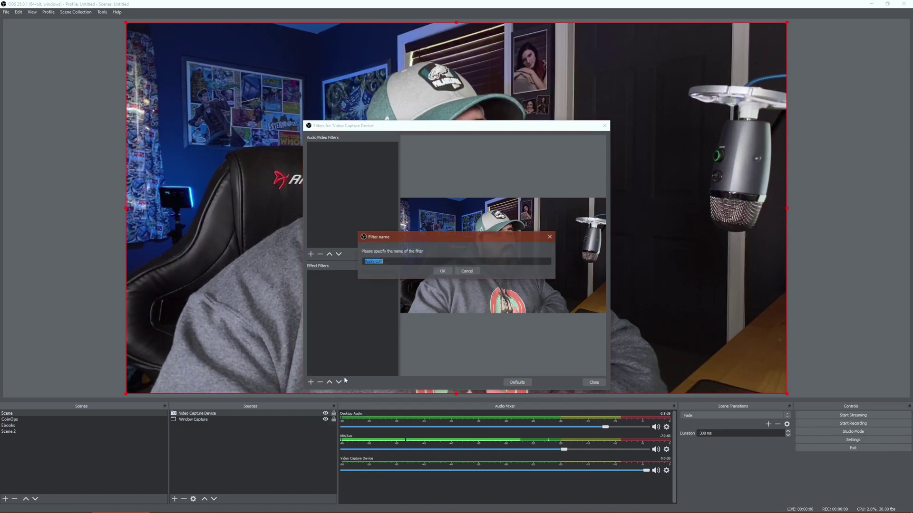
pyautogui.click(443, 273)
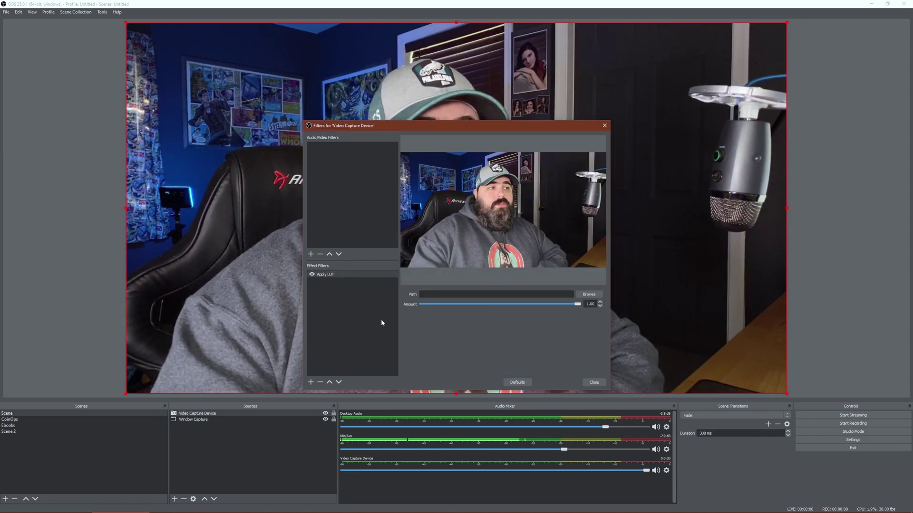
pyautogui.click(591, 295)
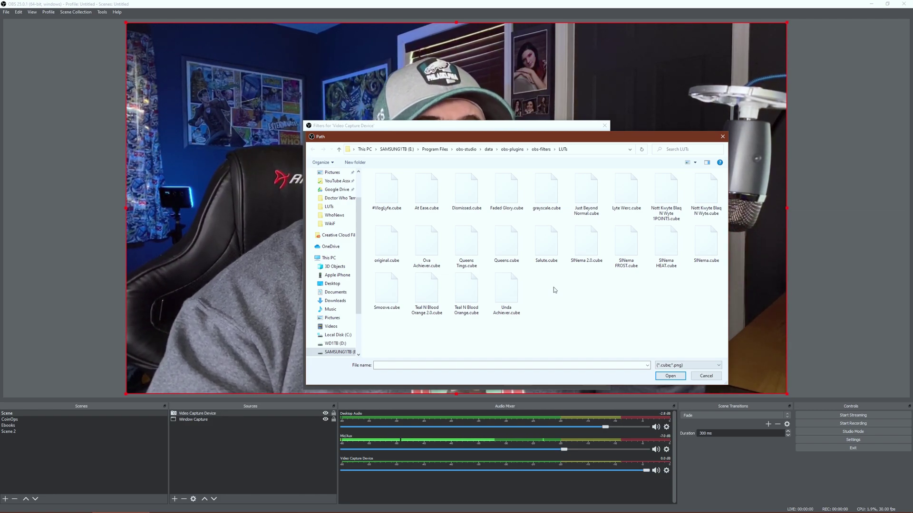
# Load #VlogLyfe.cube from the LUTs folder into the Apply LUT filter.
pyautogui.click(393, 200)
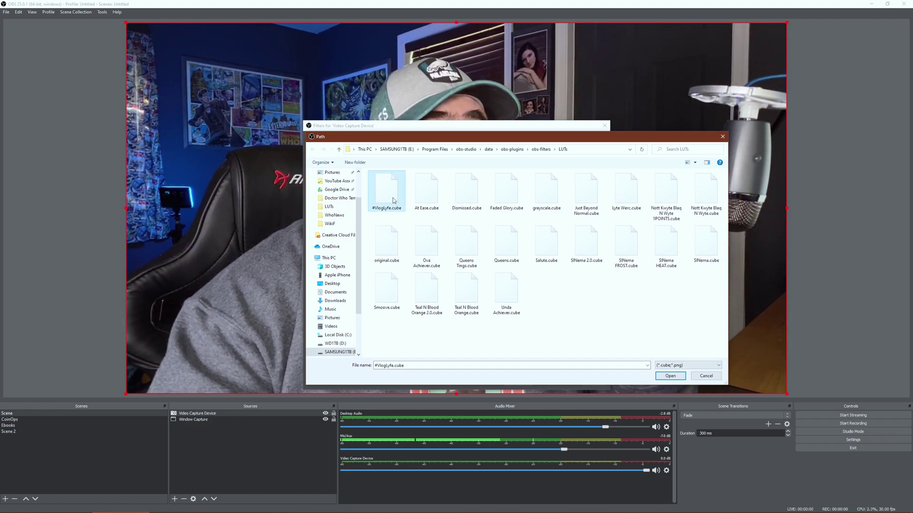
pyautogui.click(670, 376)
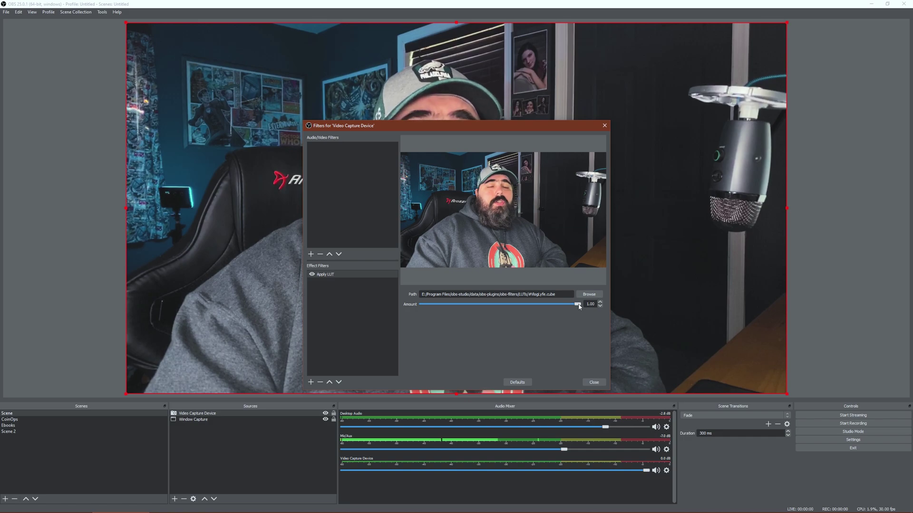
# Try the LUT amount at 0.00, 0.50 and 0.70 to compare the grade strength.
pyautogui.moveTo(579, 307); pyautogui.dragTo(578, 308)
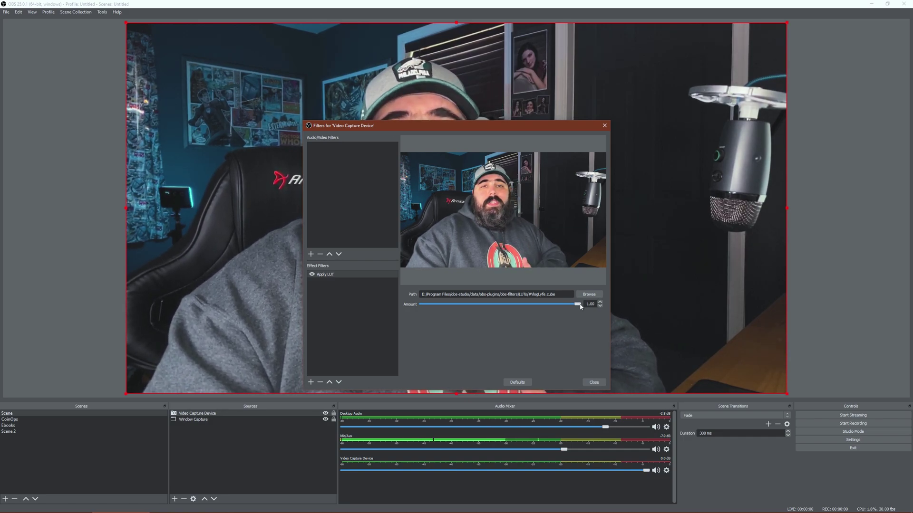
pyautogui.moveTo(580, 306); pyautogui.dragTo(414, 310)
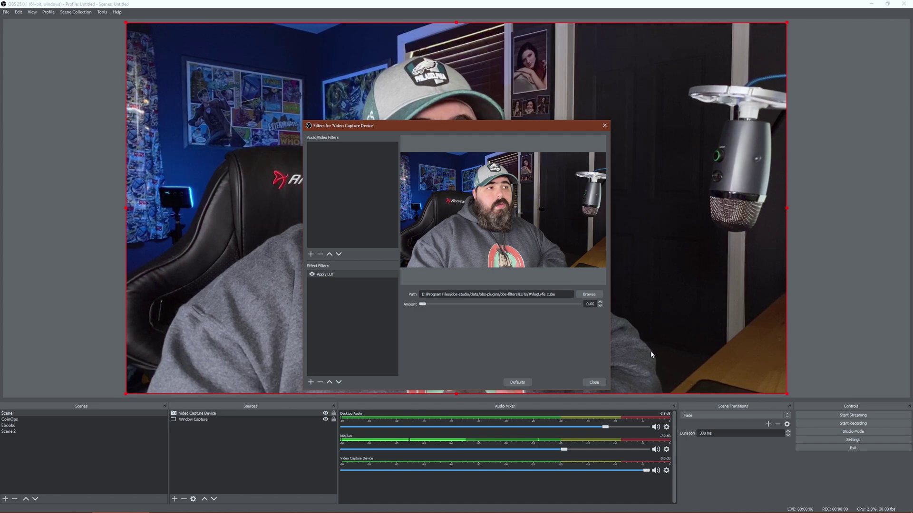
pyautogui.moveTo(423, 304); pyautogui.dragTo(504, 308)
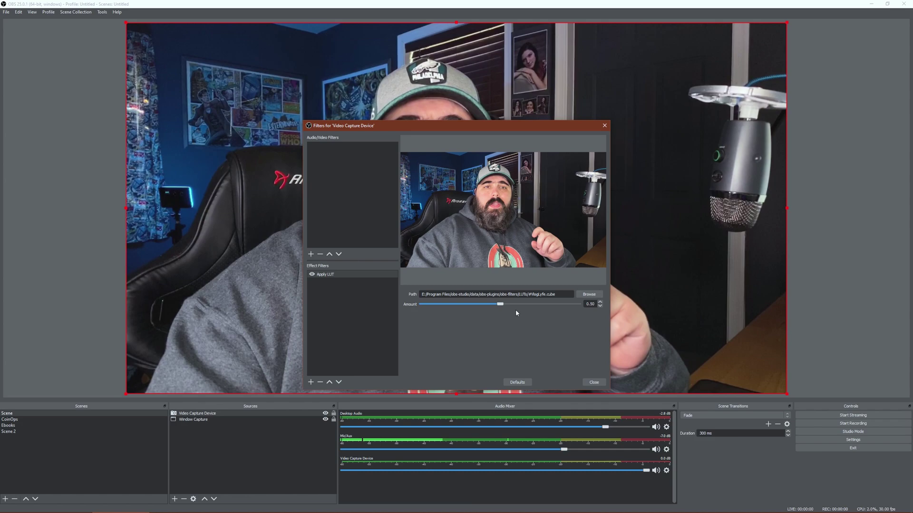
pyautogui.moveTo(501, 307); pyautogui.dragTo(537, 310)
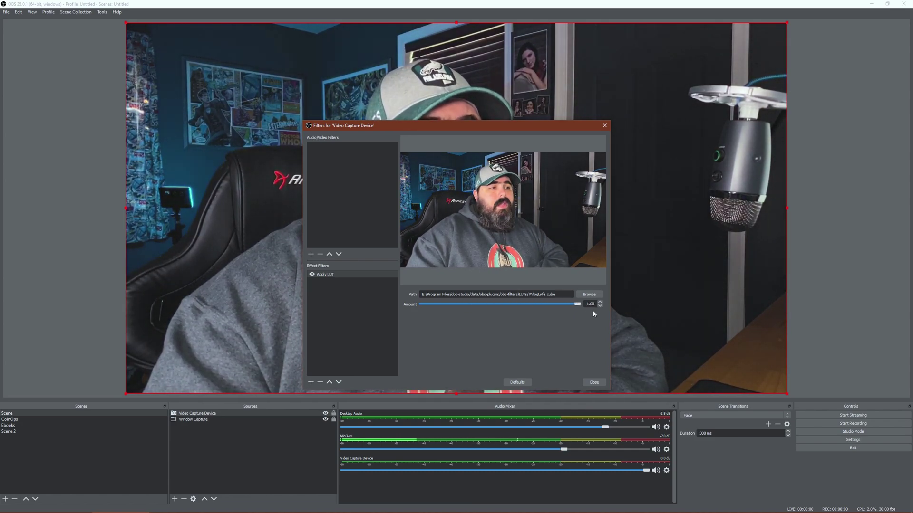
# Try At Ease.cube as the webcam LUT, then switch to Dismissed.cube.
pyautogui.click(589, 295)
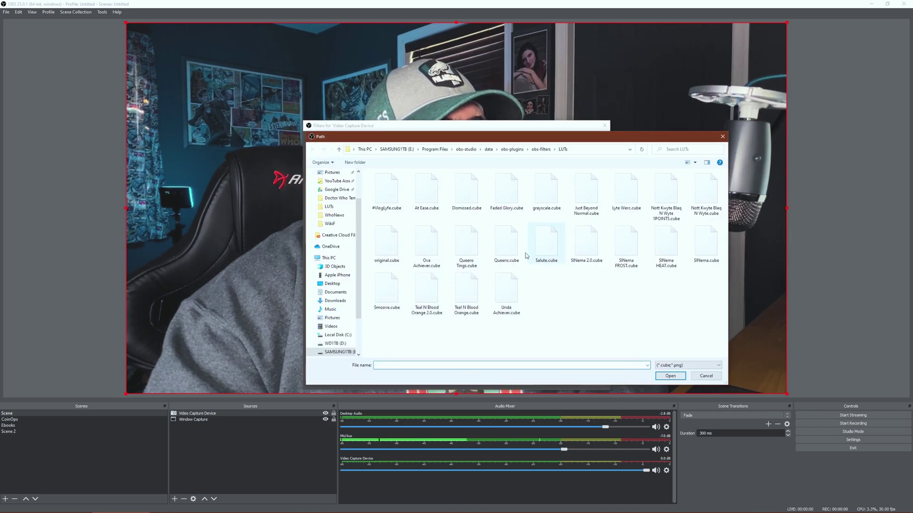
pyautogui.click(672, 379)
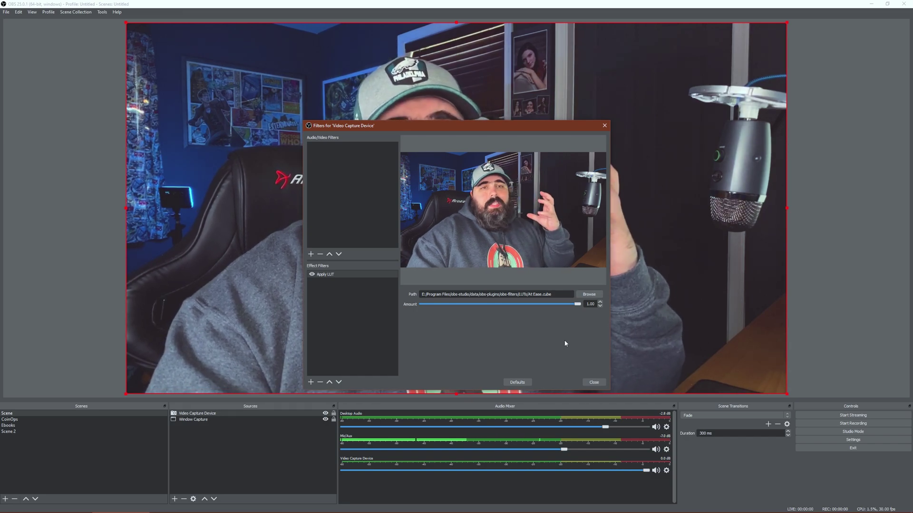
pyautogui.click(588, 295)
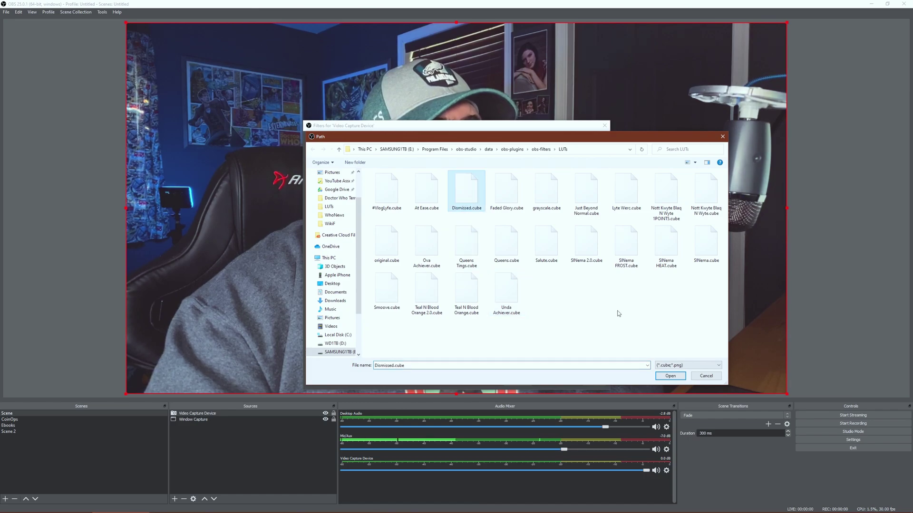
pyautogui.click(661, 378)
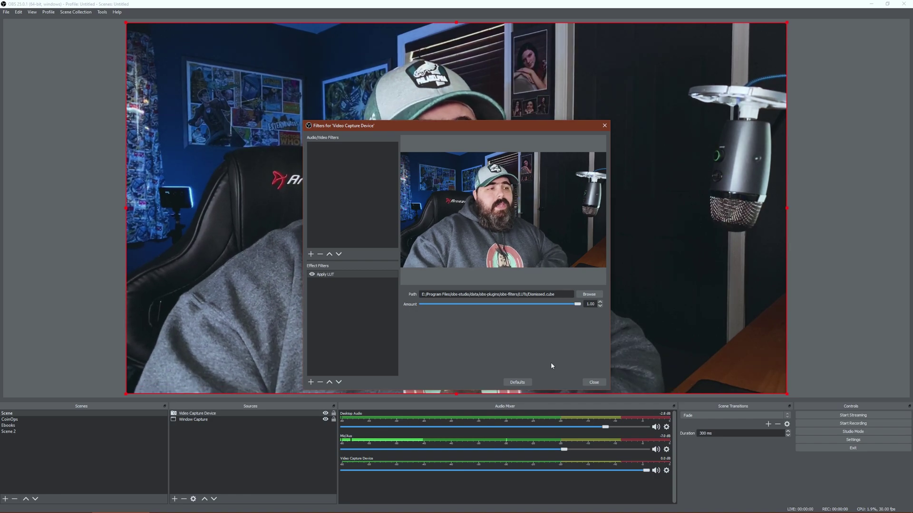
# Cycle through Faded Glory.cube and Just Beyond Normal.cube, settling on Lyte Werc.cube.
pyautogui.click(589, 295)
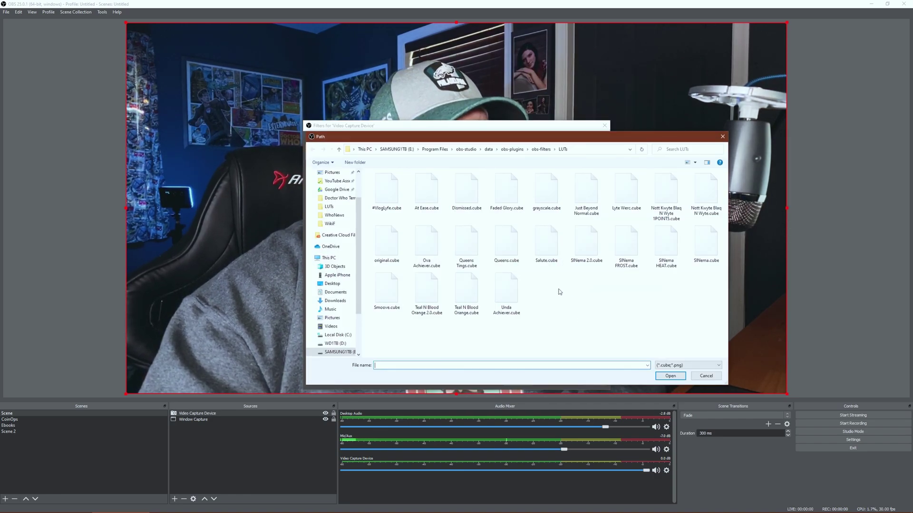
pyautogui.click(670, 376)
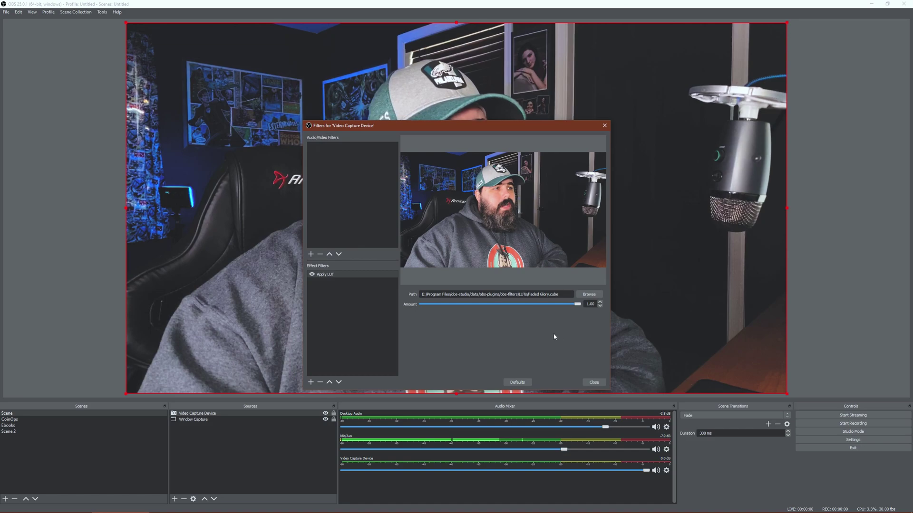
pyautogui.click(589, 295)
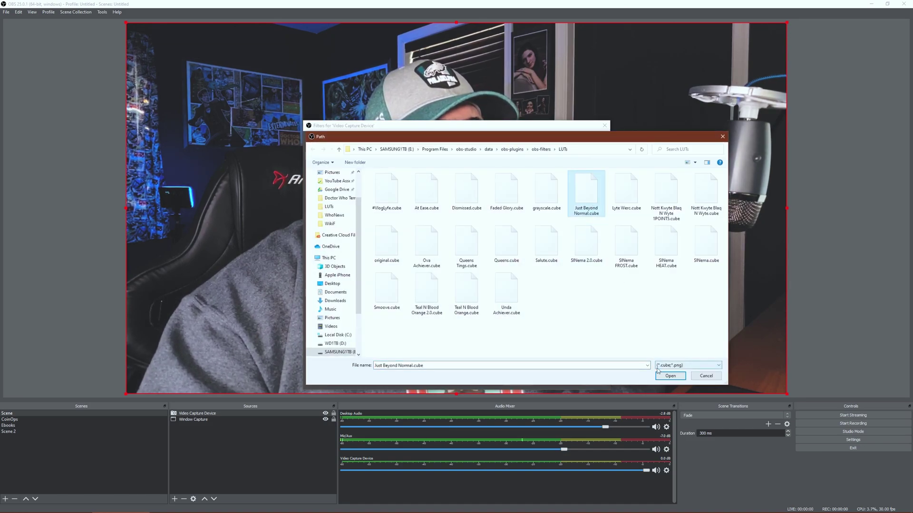
pyautogui.click(670, 378)
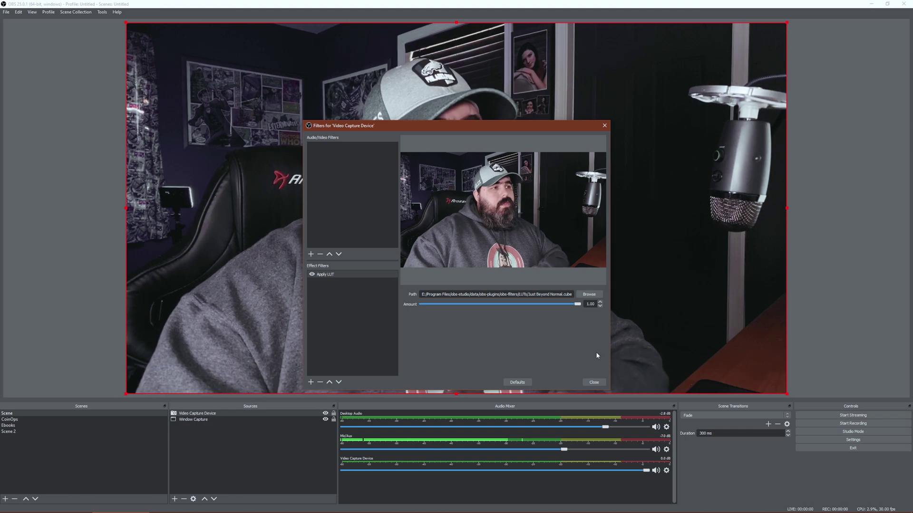
pyautogui.click(594, 295)
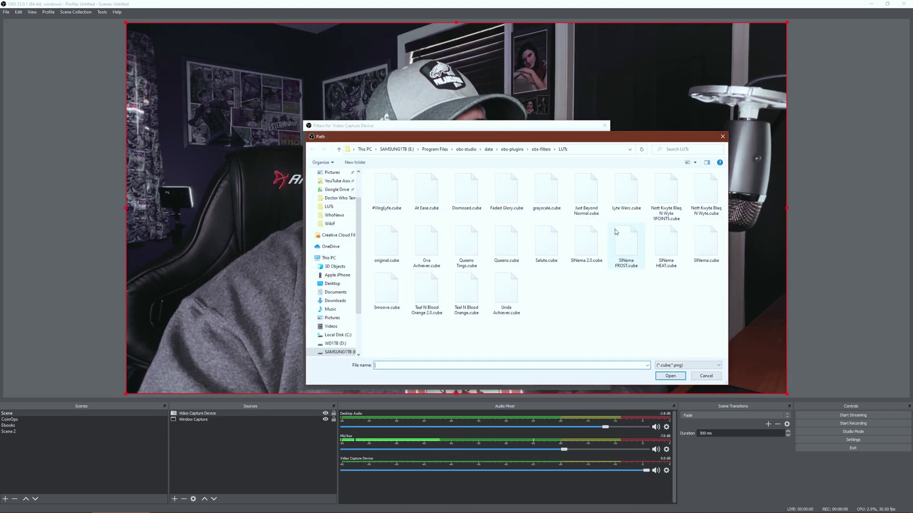
pyautogui.click(674, 376)
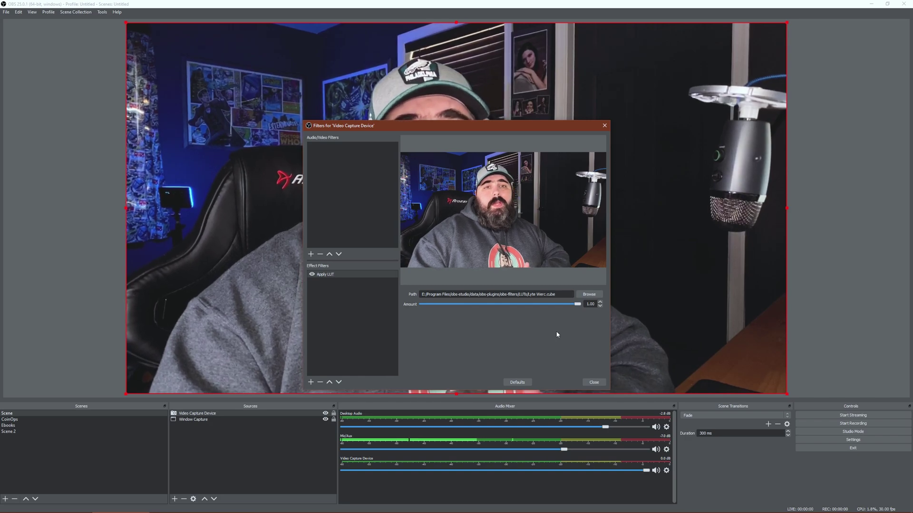
# Load grayscale.cube and vary its amount around 0.82 to compare the black-and-white effect.
pyautogui.click(588, 294)
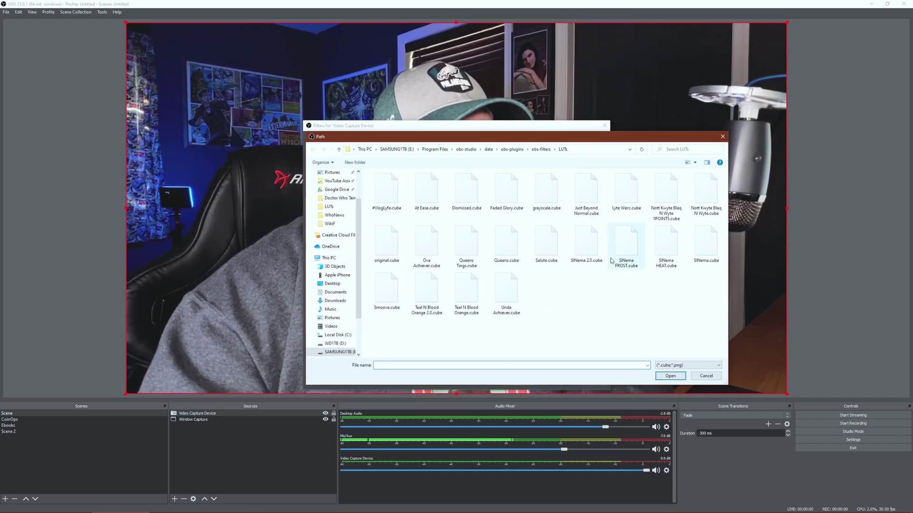
pyautogui.click(545, 198)
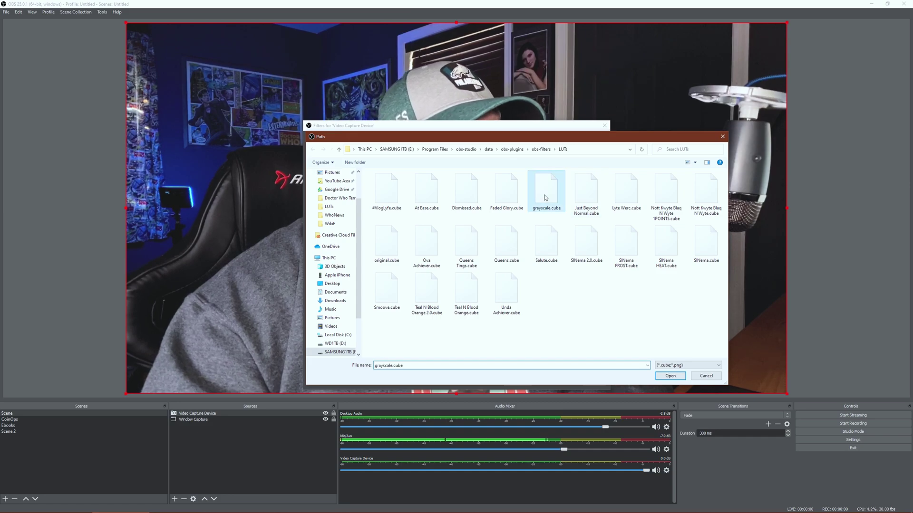
pyautogui.click(670, 378)
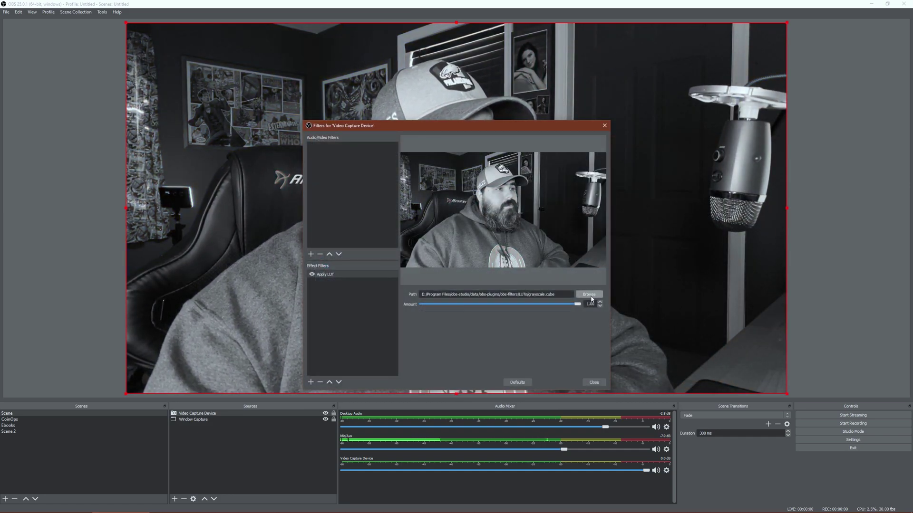
pyautogui.moveTo(577, 305); pyautogui.dragTo(548, 307)
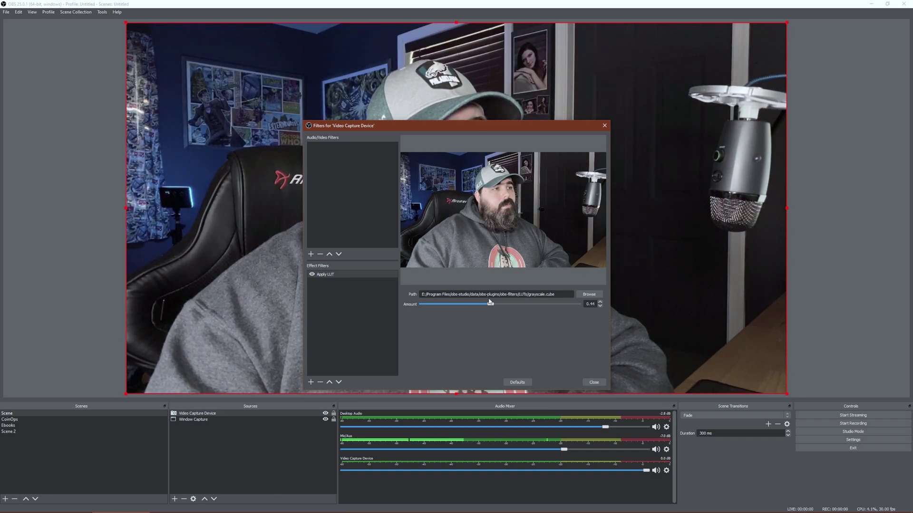
pyautogui.moveTo(465, 302); pyautogui.dragTo(494, 307)
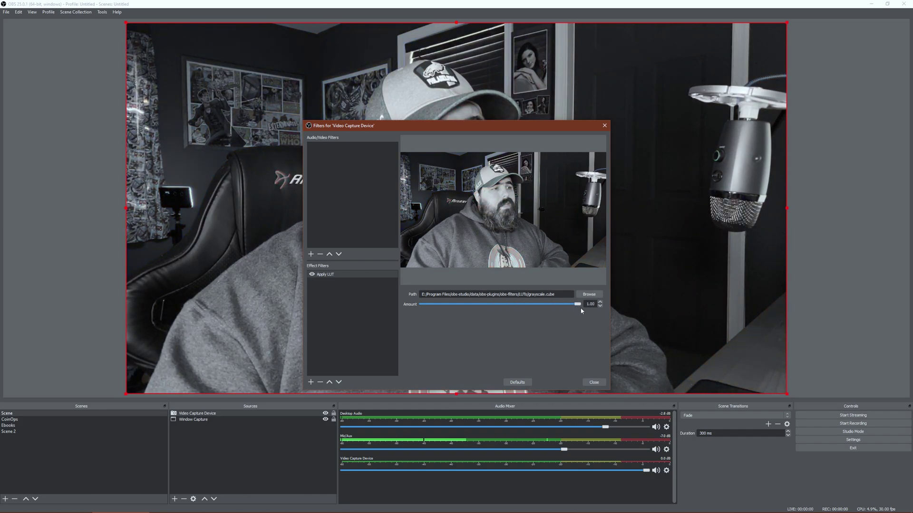
pyautogui.click(589, 294)
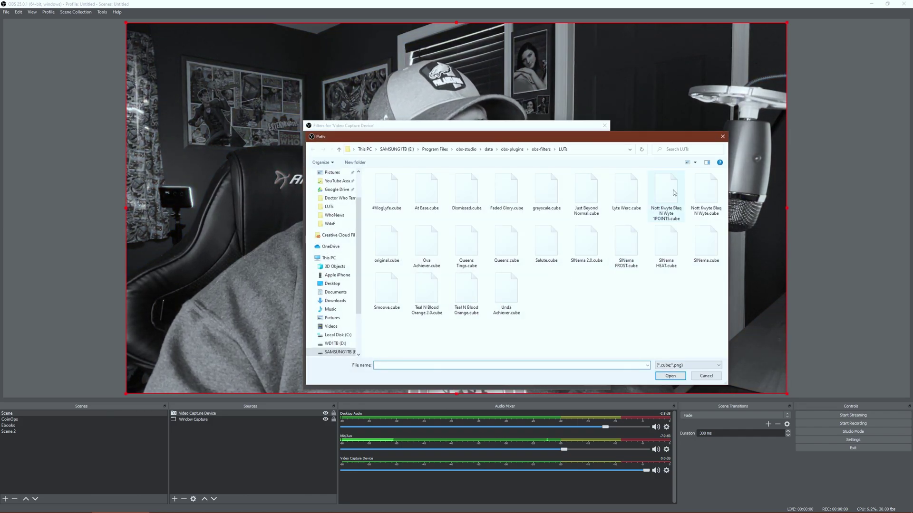
# Try Nott Kwyte Blaq N Wyte 1POINT5.cube, then Smoove.cube as the webcam LUT.
pyautogui.doubleClick(674, 193)
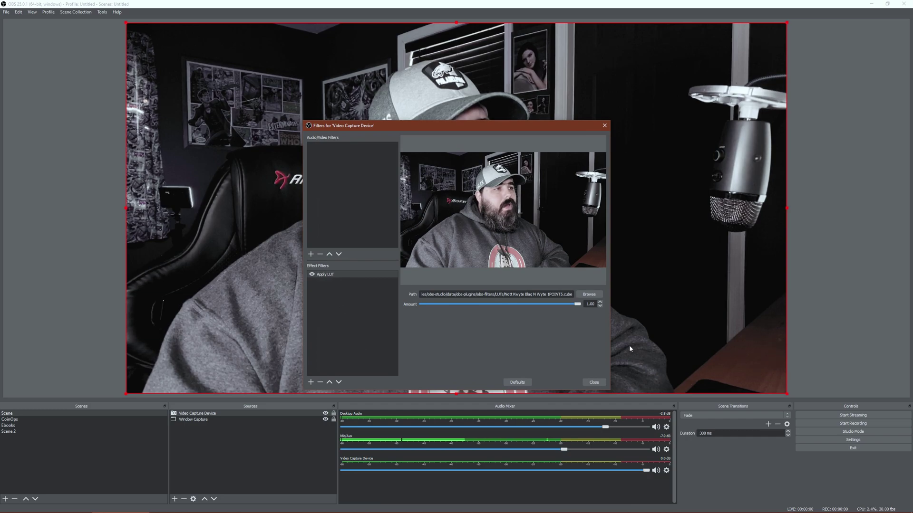
pyautogui.click(581, 292)
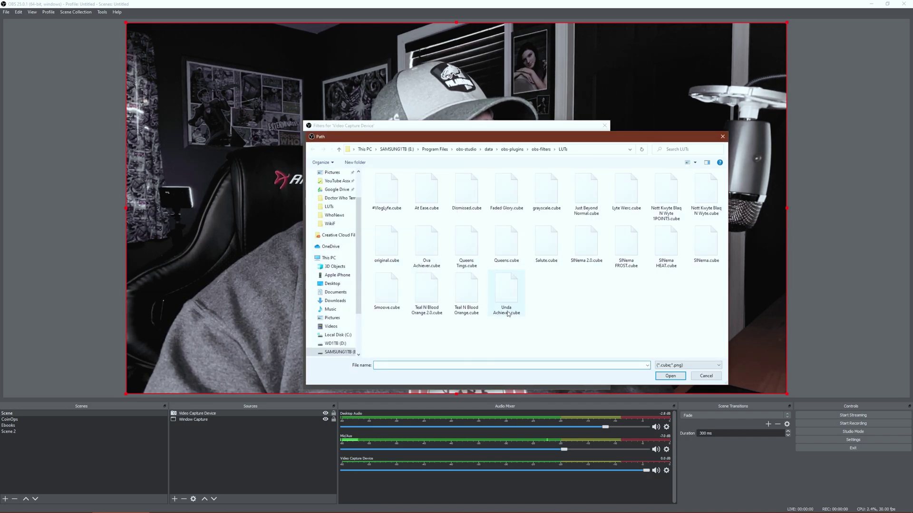
pyautogui.click(406, 300)
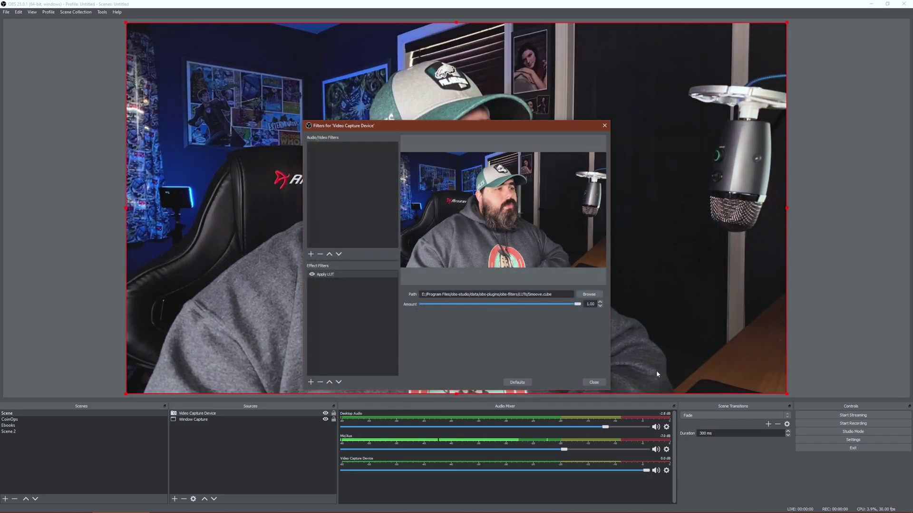
pyautogui.click(661, 376)
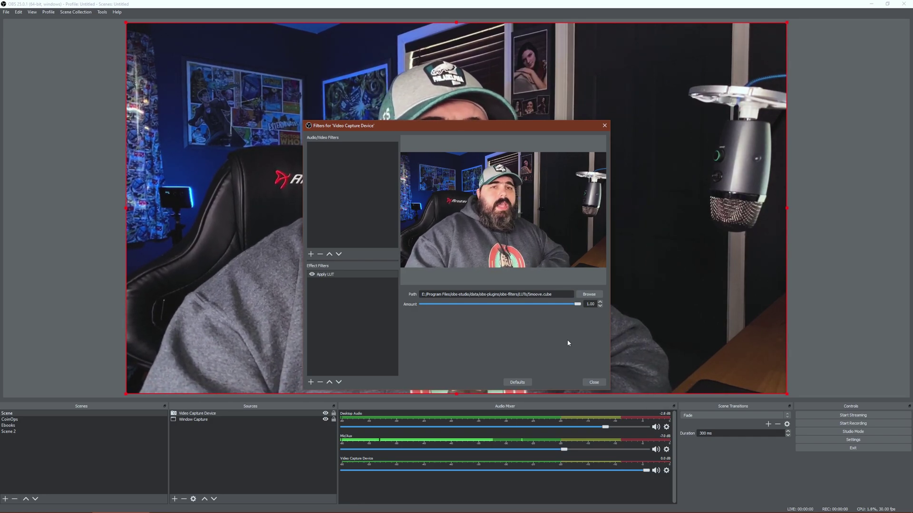
# Switch the LUT back to Lyte Werc.cube.
pyautogui.click(589, 295)
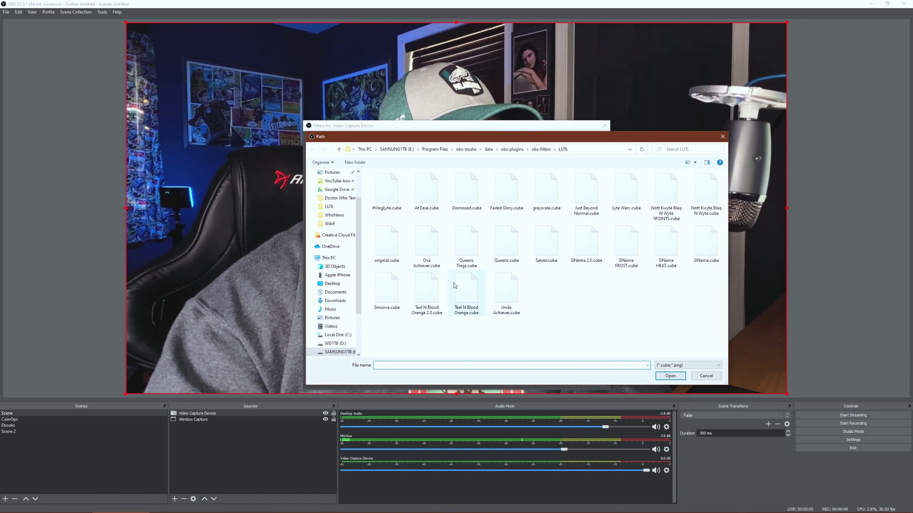
pyautogui.click(632, 194)
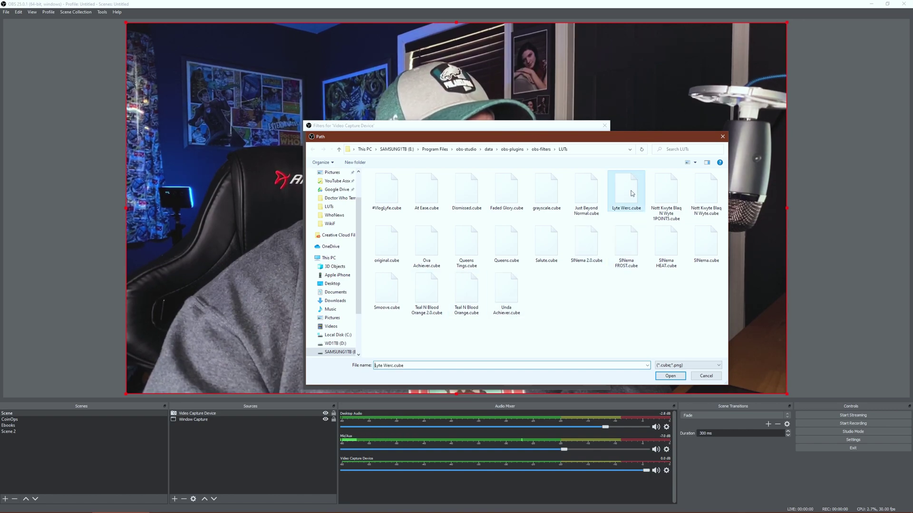
pyautogui.click(671, 376)
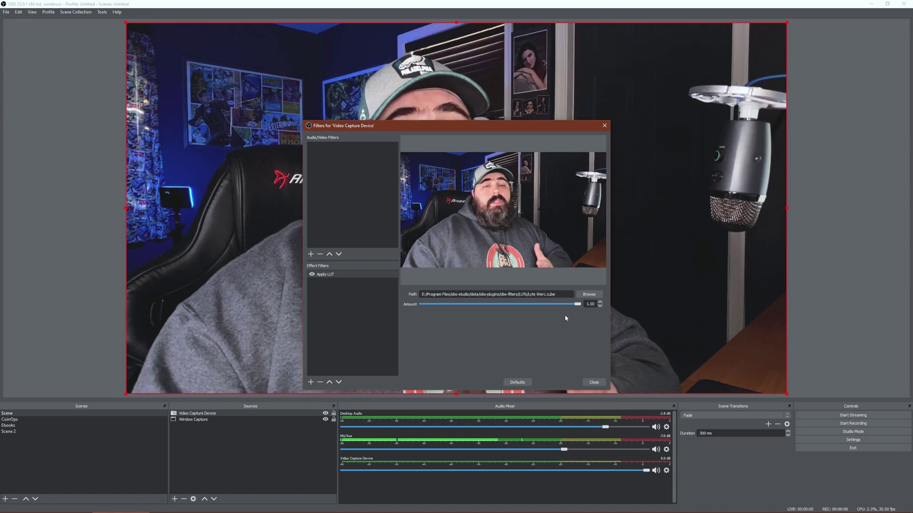